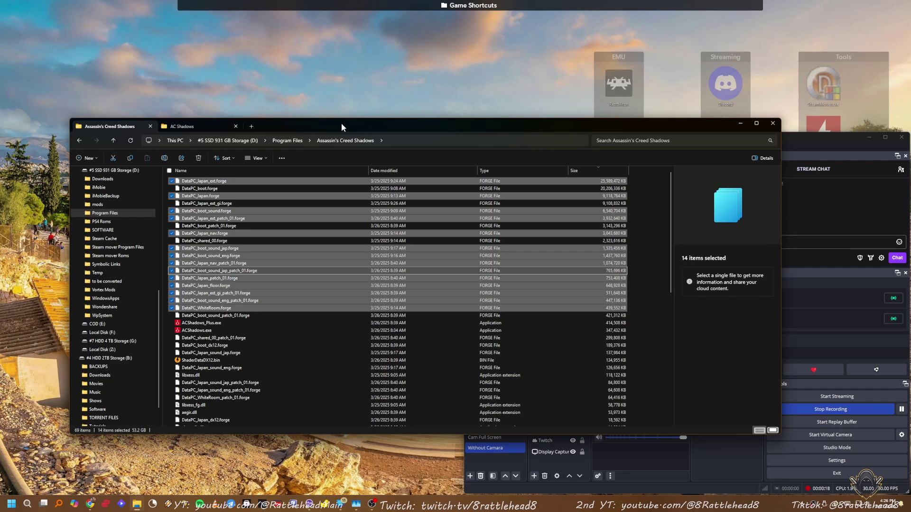
Step: Rearrange the windows to check the Link Shell Extension page, then return to the files
left_click_drag(344, 124, 278, 19)
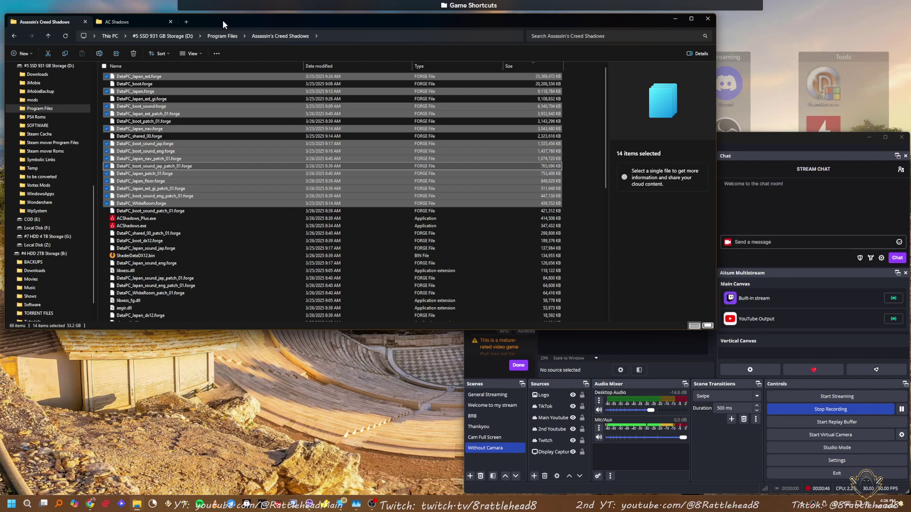
left_click_drag(225, 18, 242, 96)
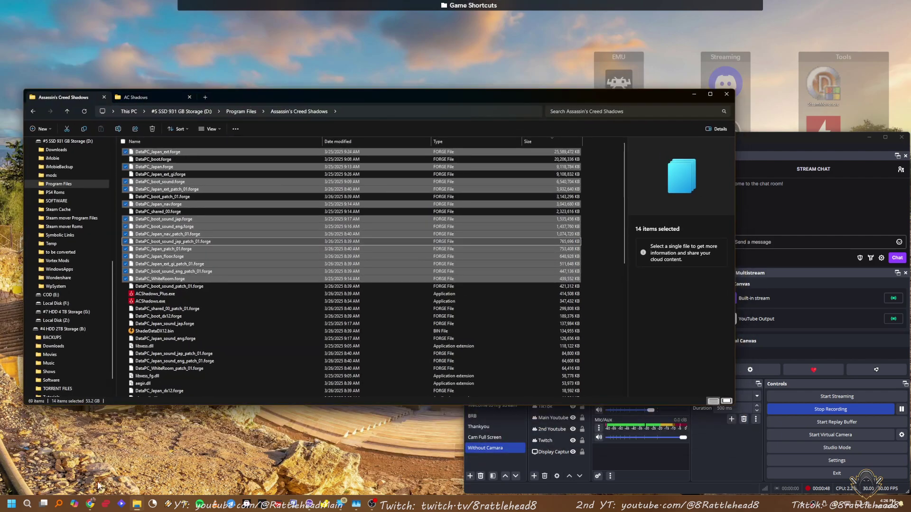
left_click(91, 503)
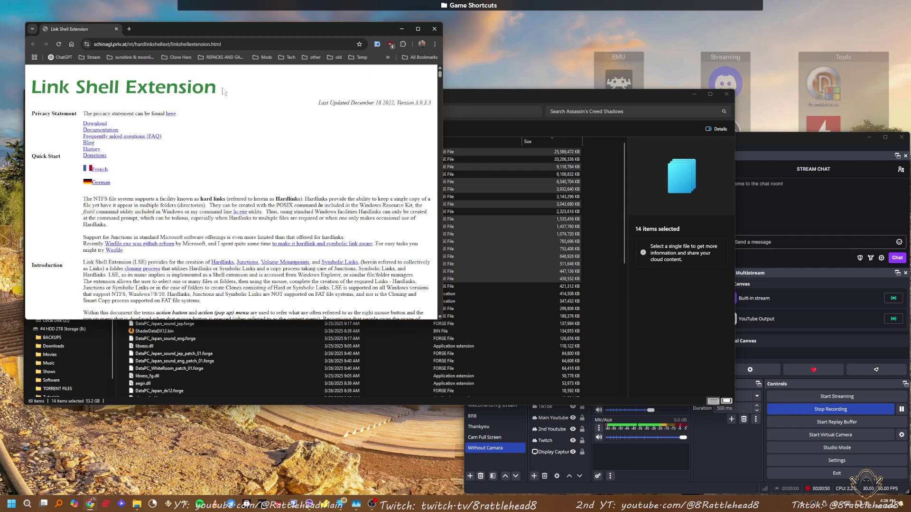
left_click_drag(216, 30, 309, 85)
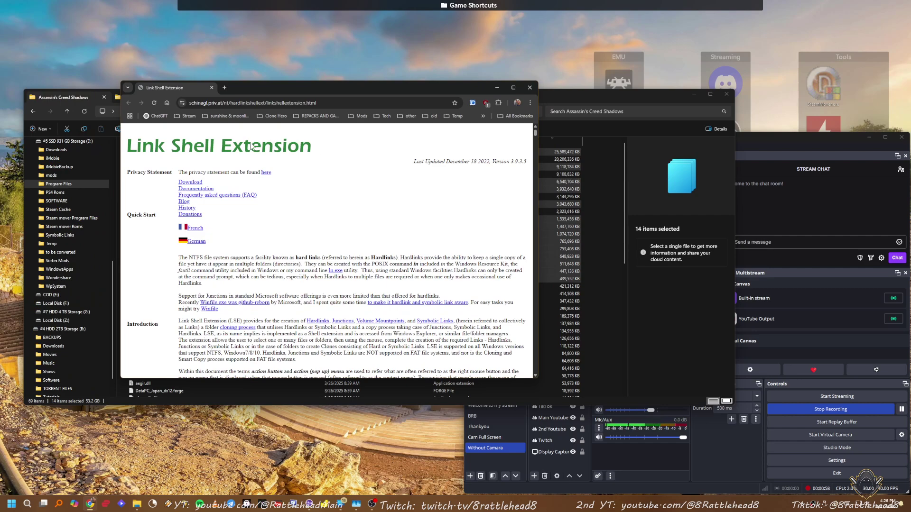
triple_click(205, 147)
left_click(171, 162)
left_click(497, 88)
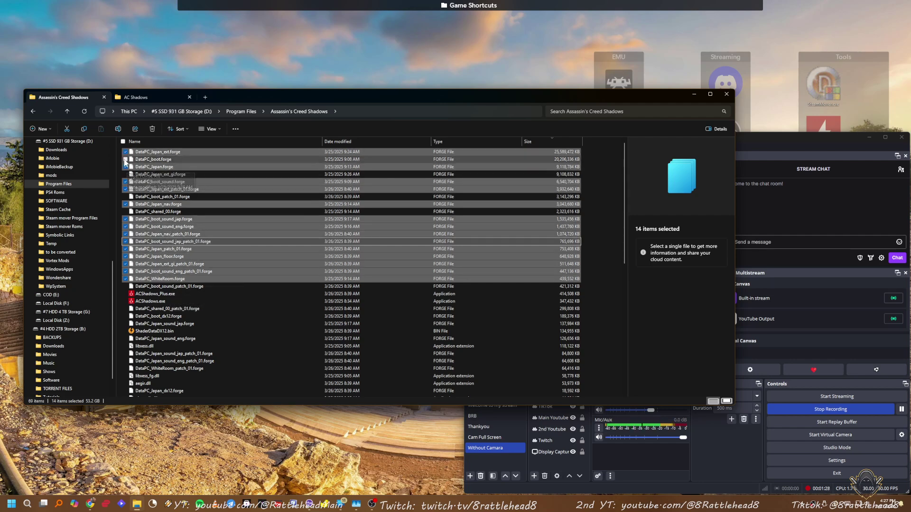
Step: Drop the 14 selected .forge files onto the AC Shadows folder to get the link menu
left_click(212, 129)
mouse_move(209, 264)
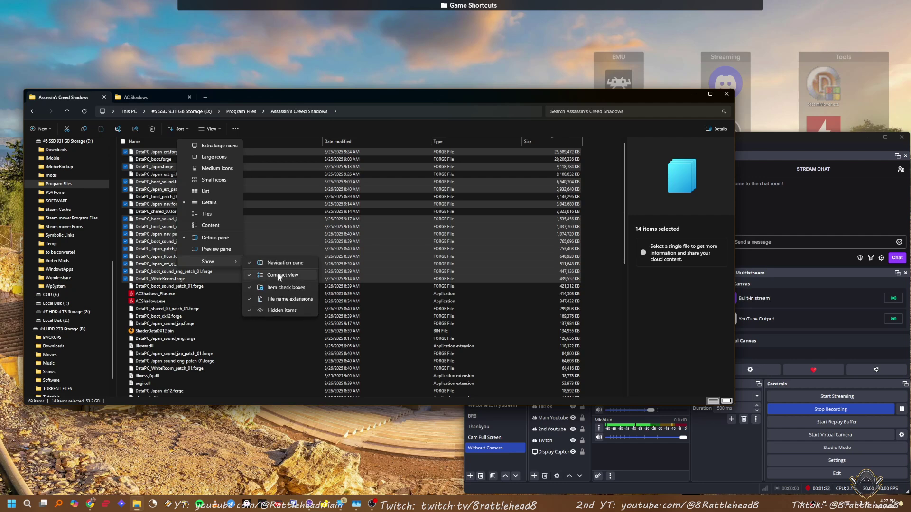
left_click(347, 95)
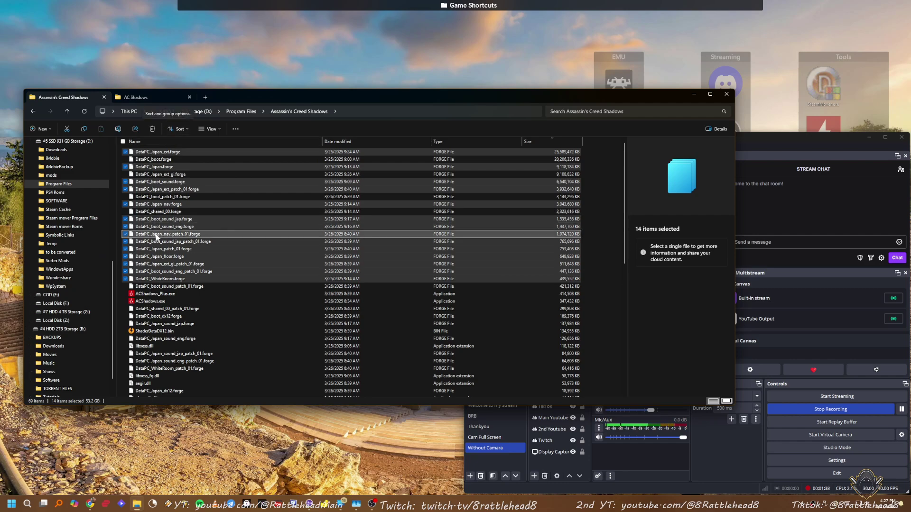
left_click_drag(157, 237, 157, 185)
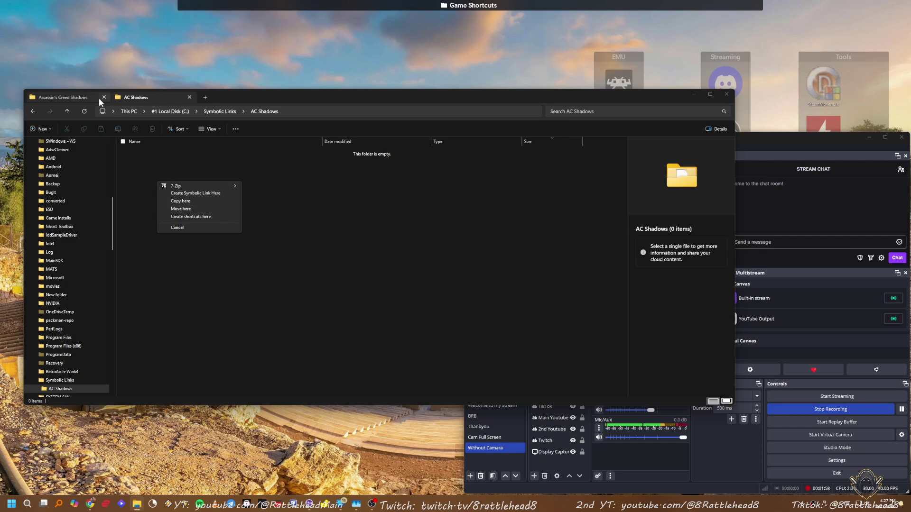
Step: Cancel the drop menu so the 14 .forge files (53.2 GB) move into C:\Symbolic Links\AC Shadows
key("Escape")
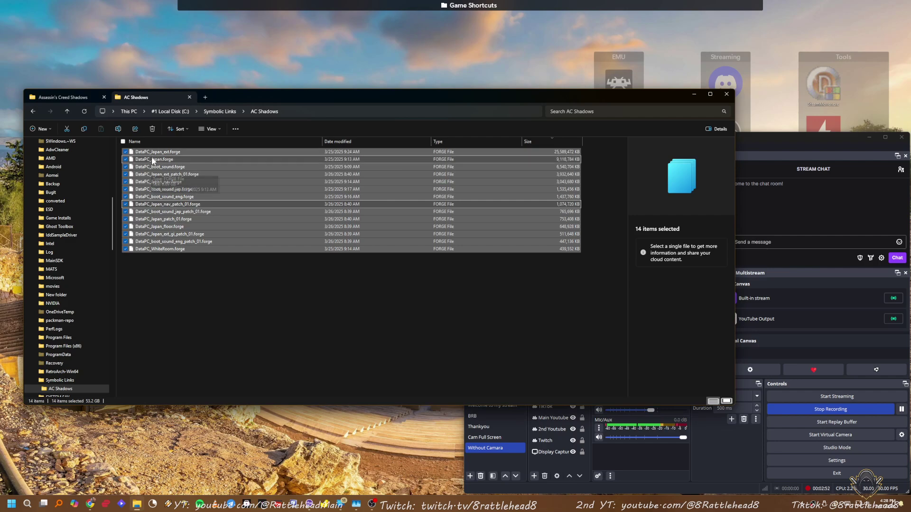
Step: Create symbolic links for the 14 .forge files in the Assassin's Creed Shadows game folder
mouse_move(159, 152)
left_mouse_down()
mouse_move(102, 142)
mouse_move(81, 106)
mouse_move(157, 140)
left_mouse_up()
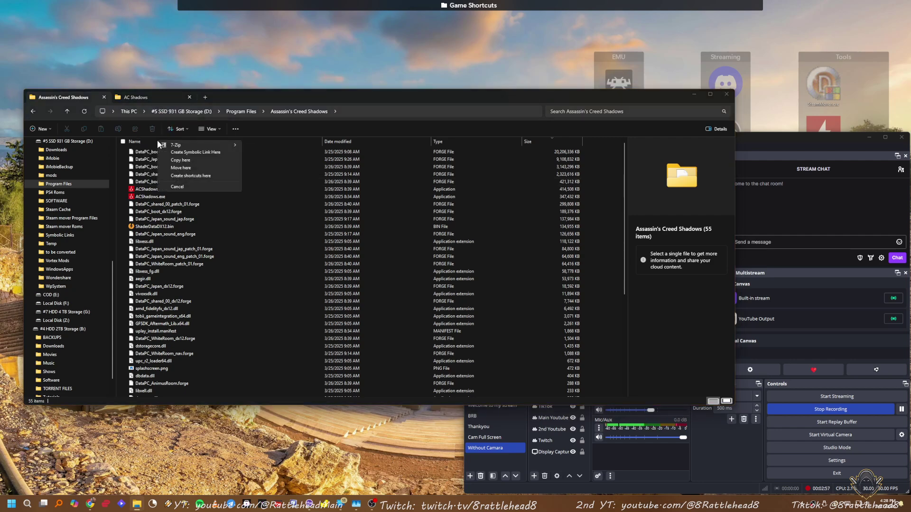
left_click(206, 151)
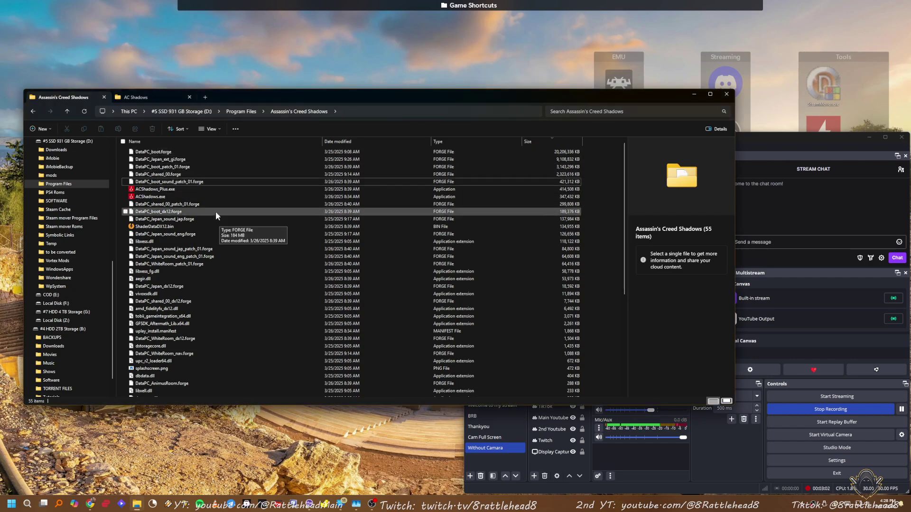
scroll(223, 297, "down", 12)
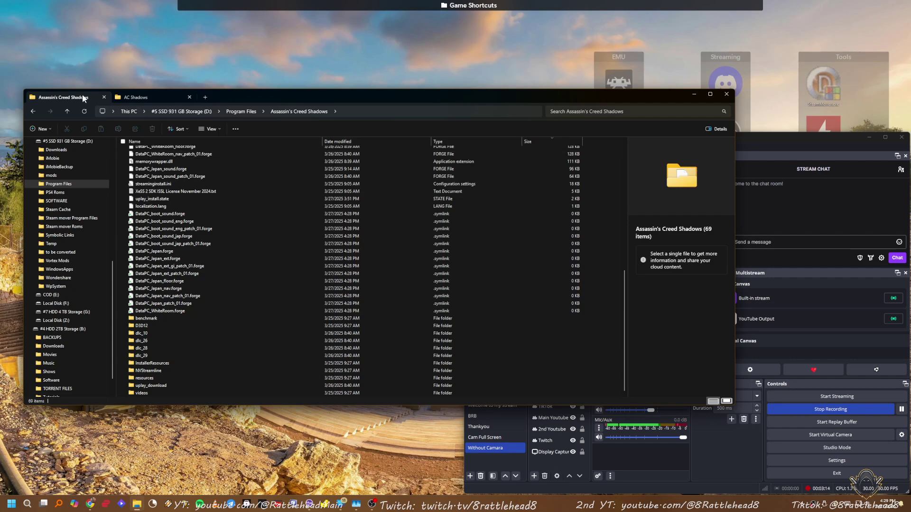
Step: Minimize File Explorer and OBS, then open and close the Start menu
left_click(694, 94)
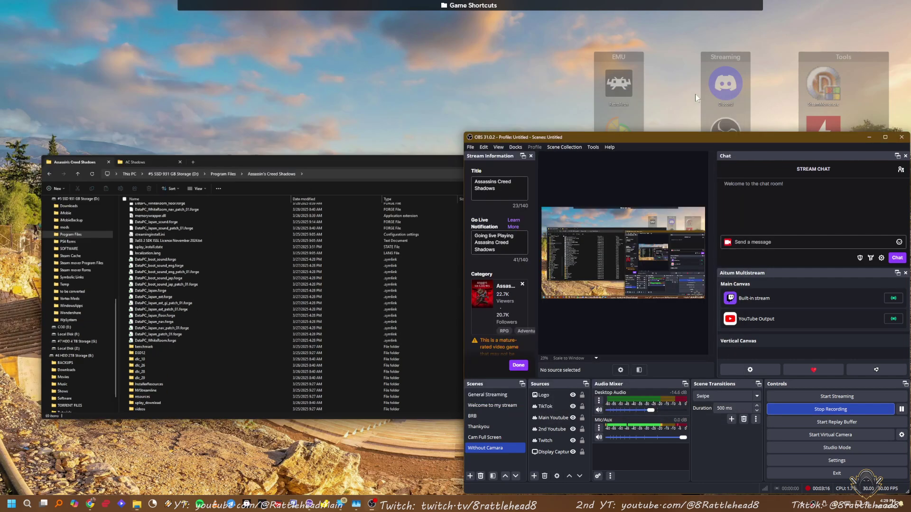
left_click(869, 138)
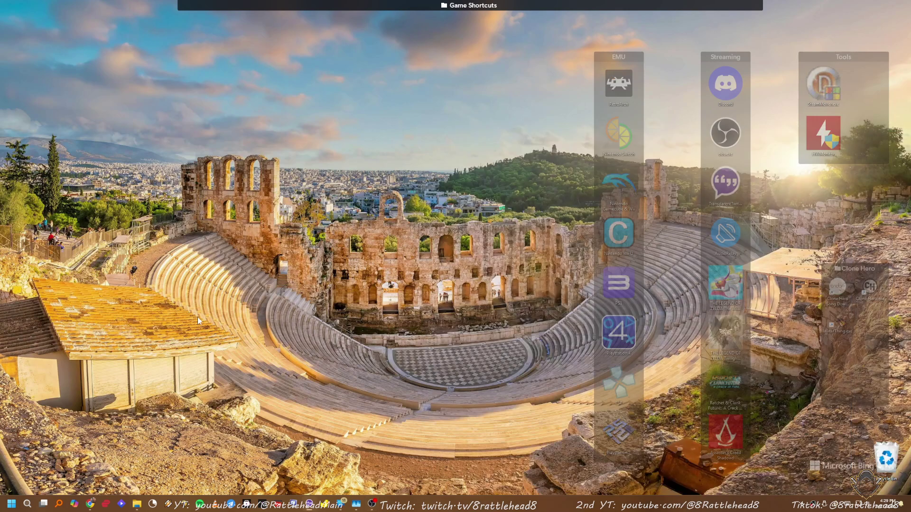
left_click(12, 503)
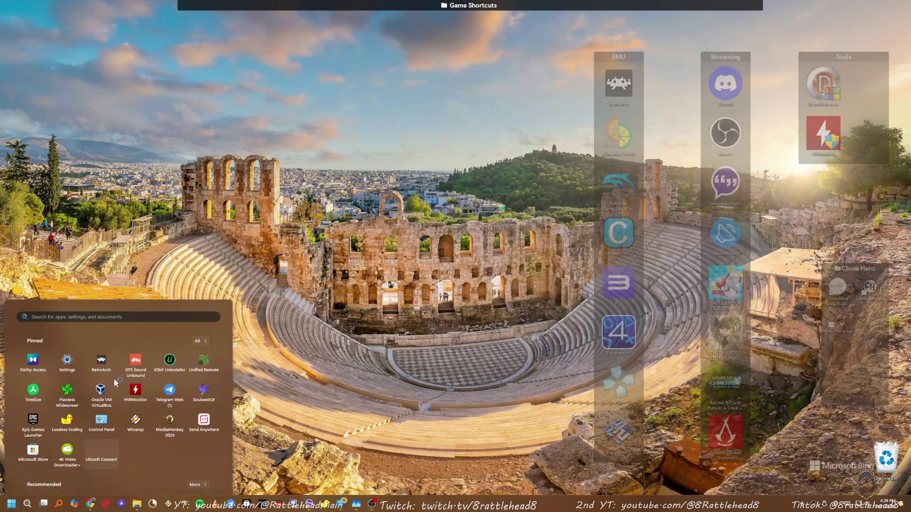
left_click(343, 285)
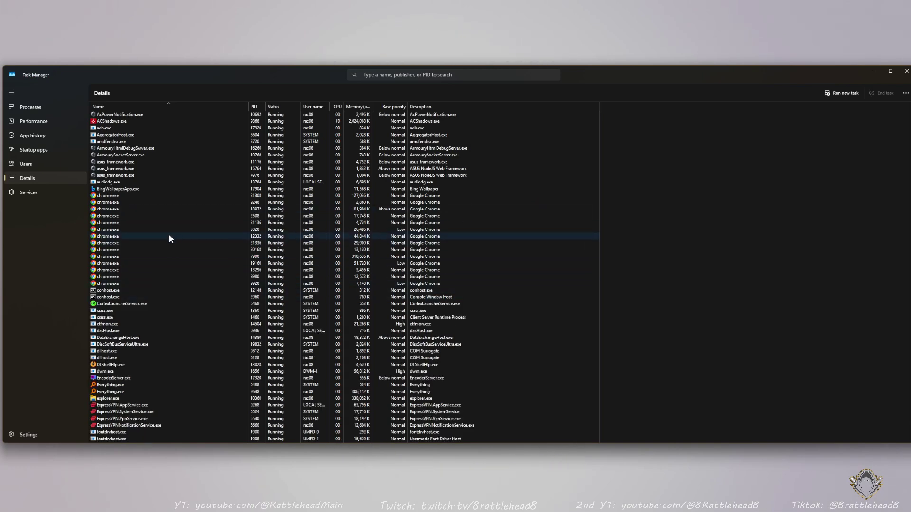
Step: Switch Task Manager to Performance and collapse it to the compact summary view
left_click(35, 121)
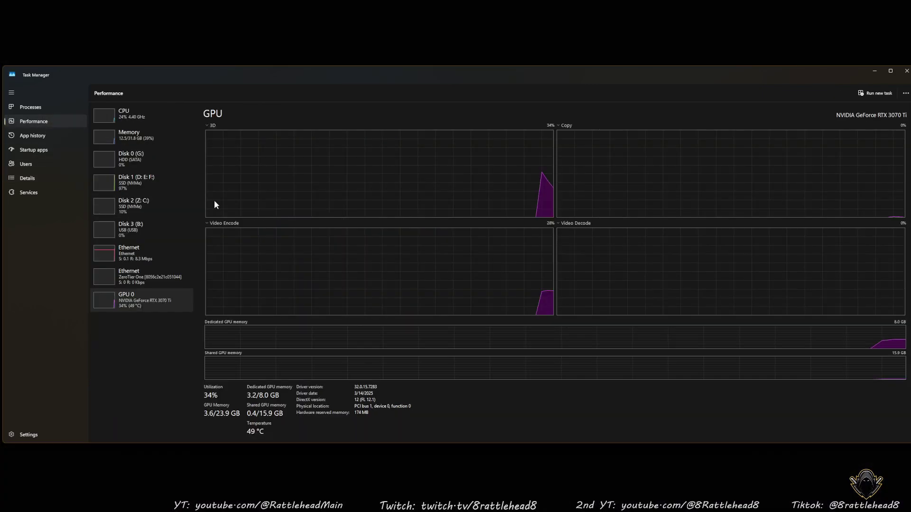
double_click(125, 199)
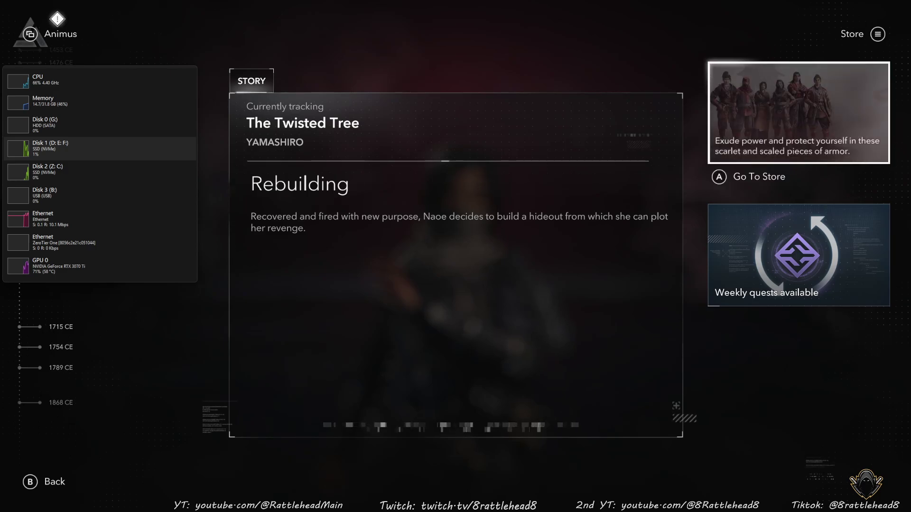
Step: Open the Shadows hub for Naoe, move the performance overlay bottom-right, and continue the save
key("Escape")
key("Up")
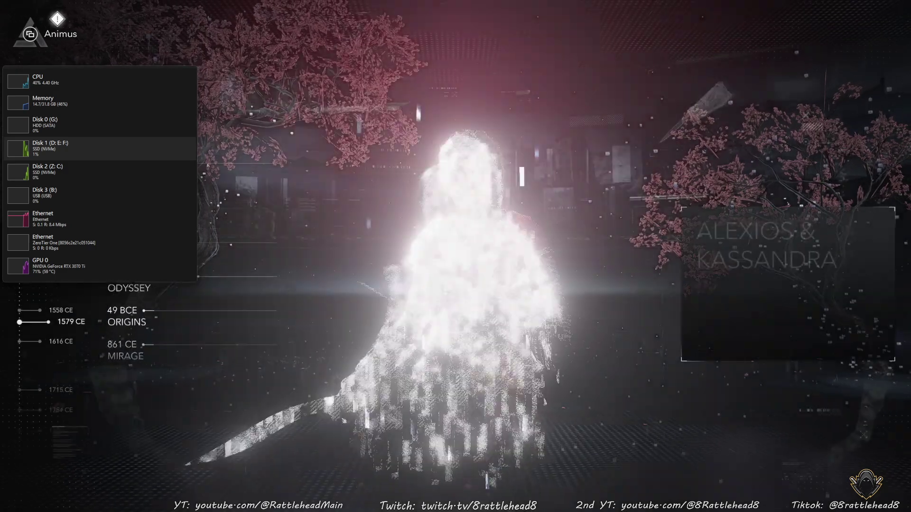
key("Down")
key("Down")
key("Down")
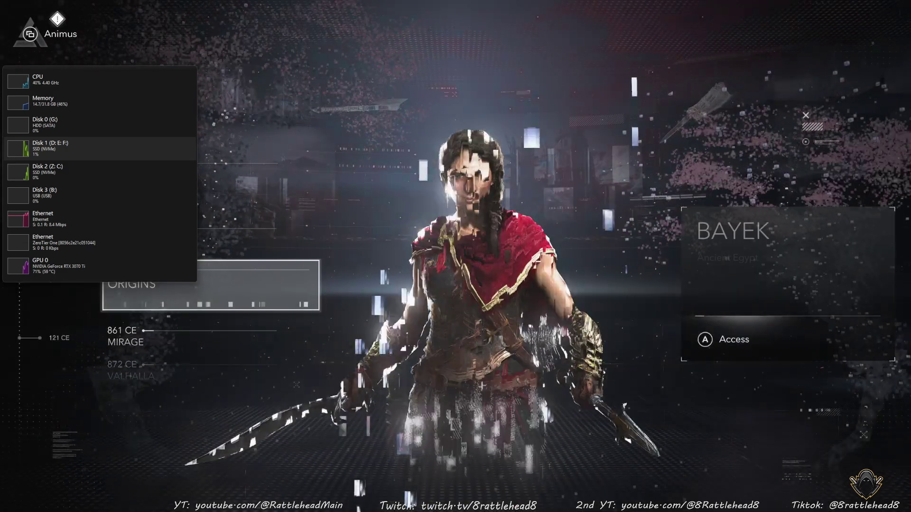
key("Down")
key("Down")
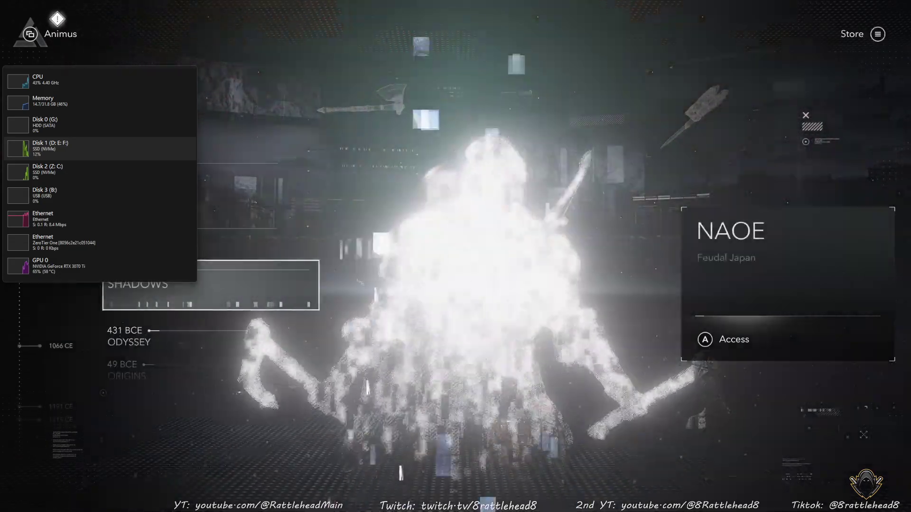
key("Return")
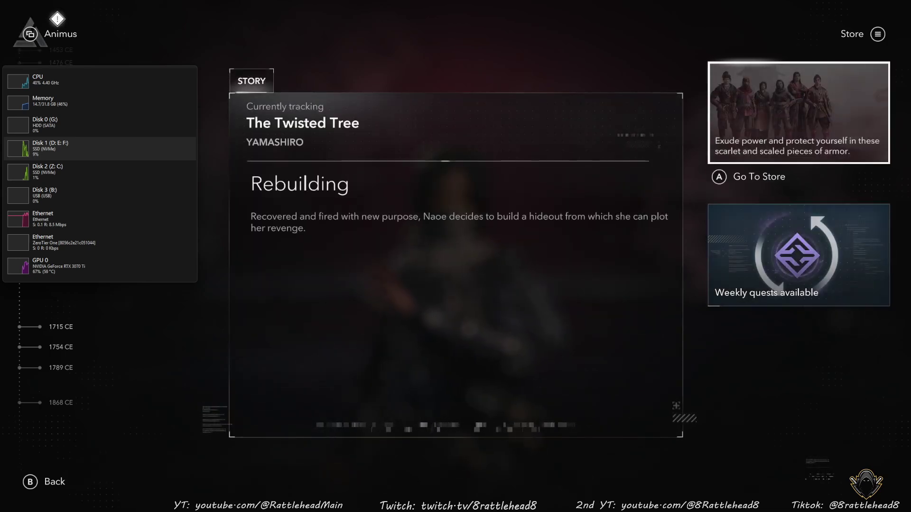
left_click_drag(107, 70, 803, 292)
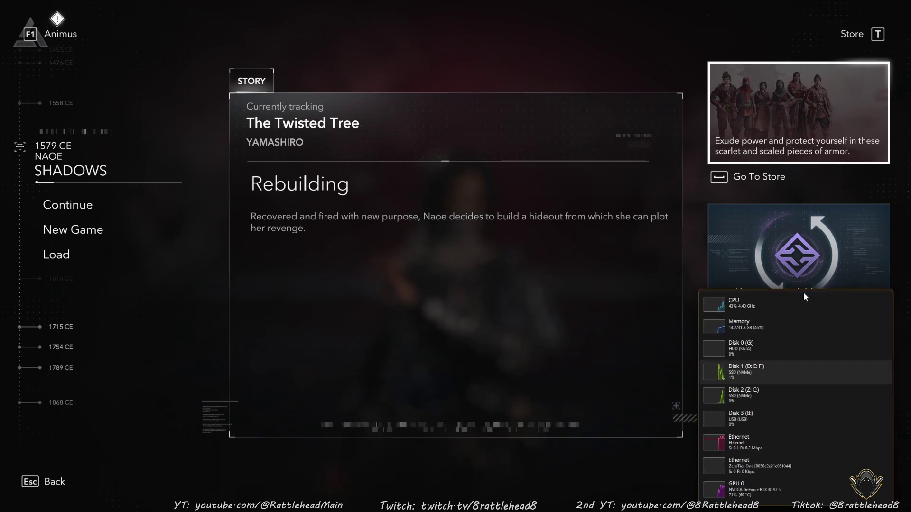
left_click(85, 208)
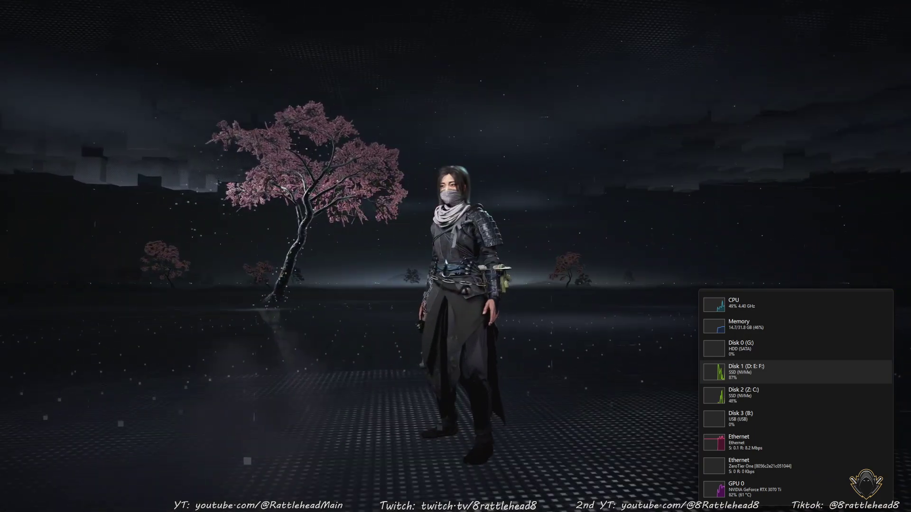
Step: Run Naoe around the Animus loading void with W and S while the save loads
key("w")
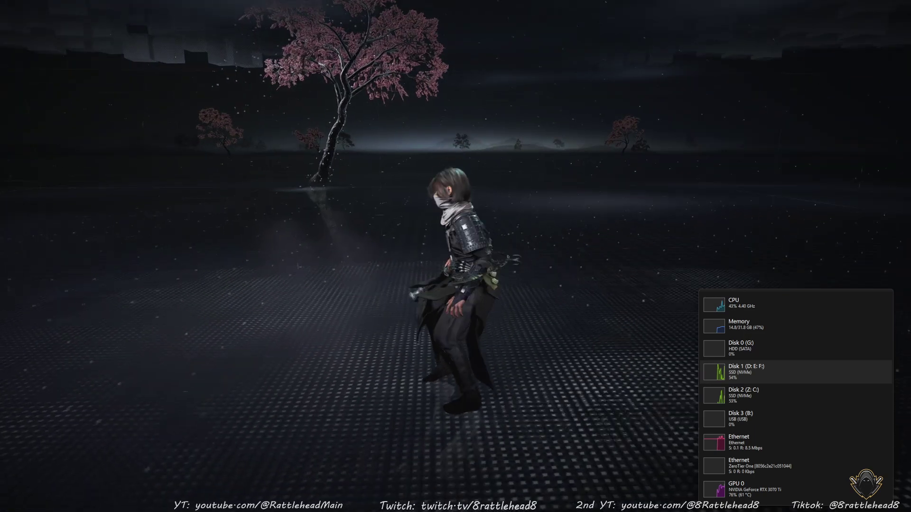
key("s")
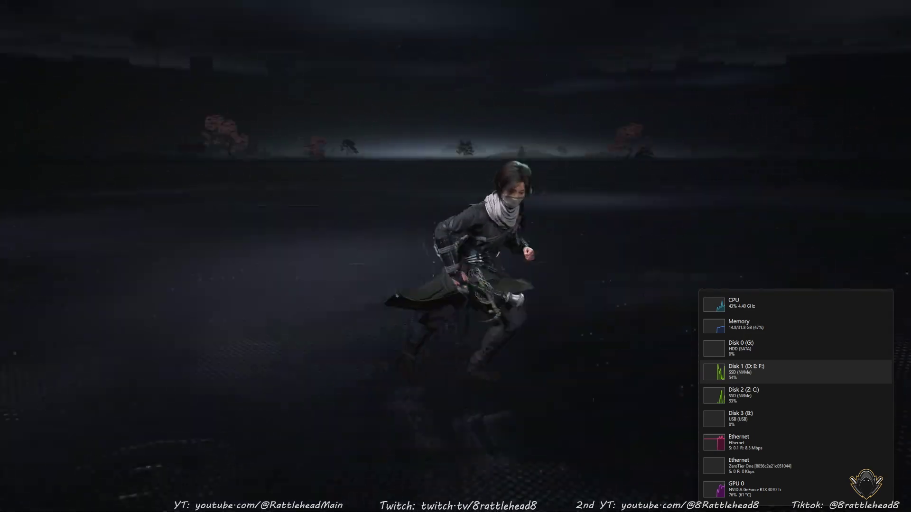
key("w")
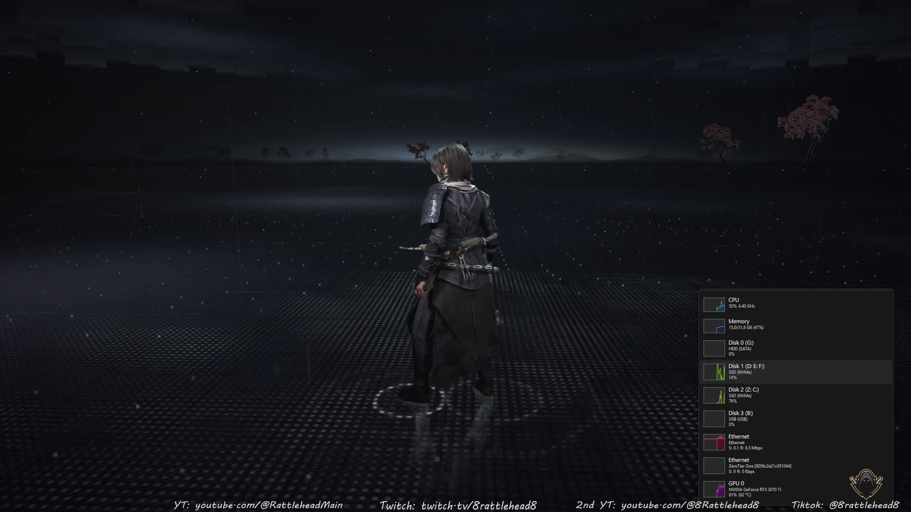